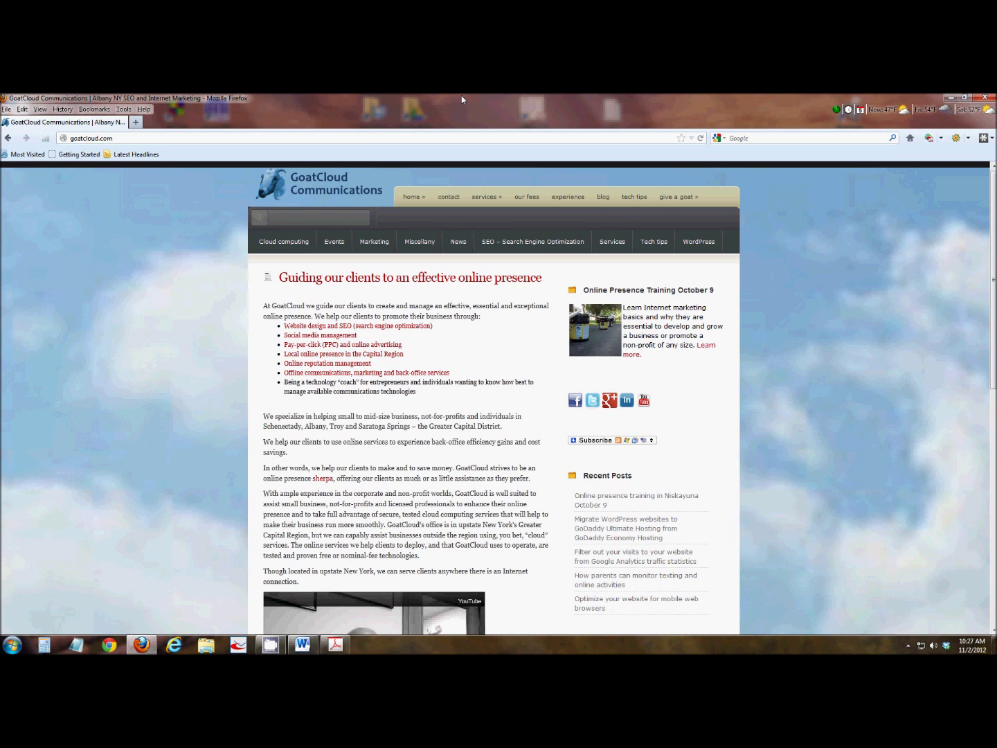
Snap the Firefox GoatCloud window to the right half of the screen.
drag(462, 99, 996, 103)
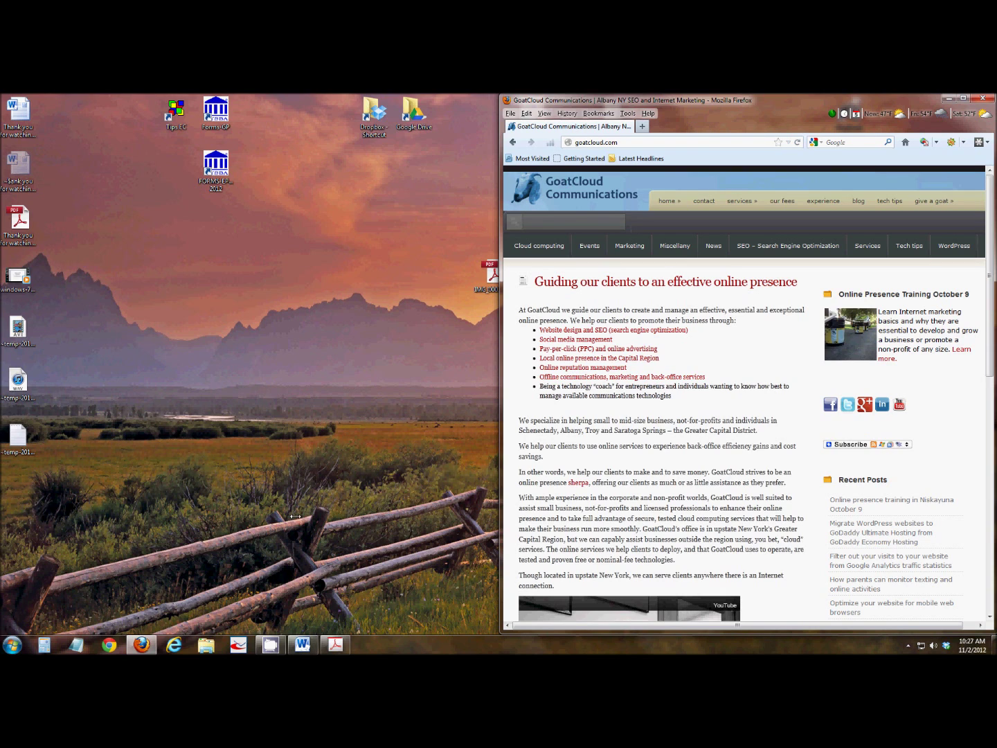
Restore the 'Thank you for watching!' PDF in Acrobat and snap it to the left half.
click(336, 645)
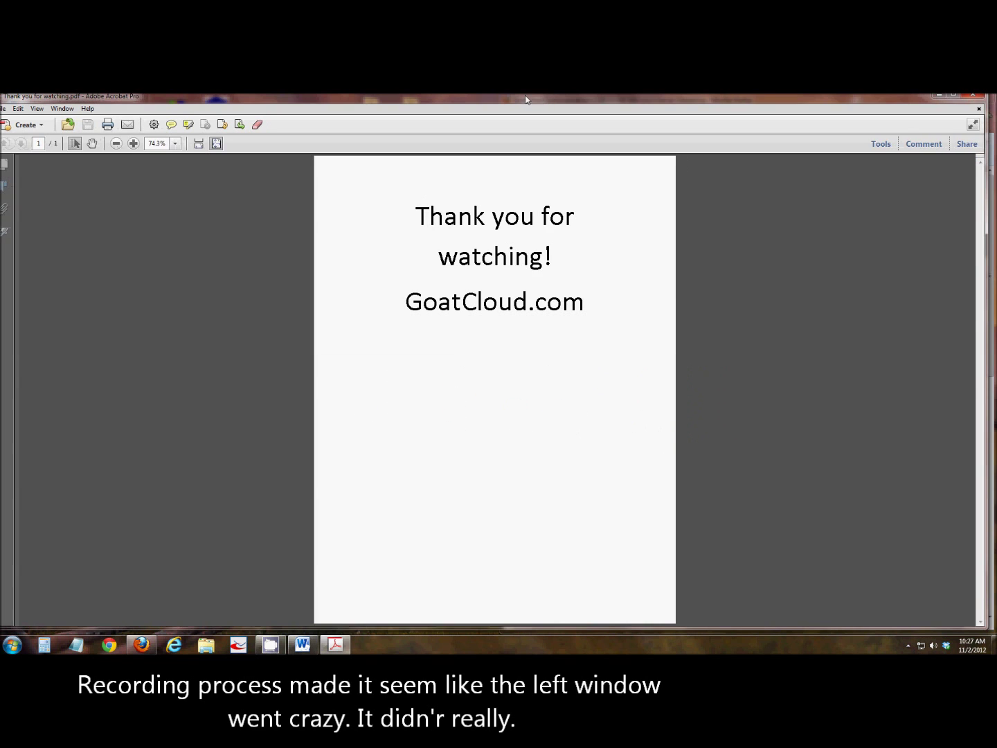
drag(525, 105, 2, 104)
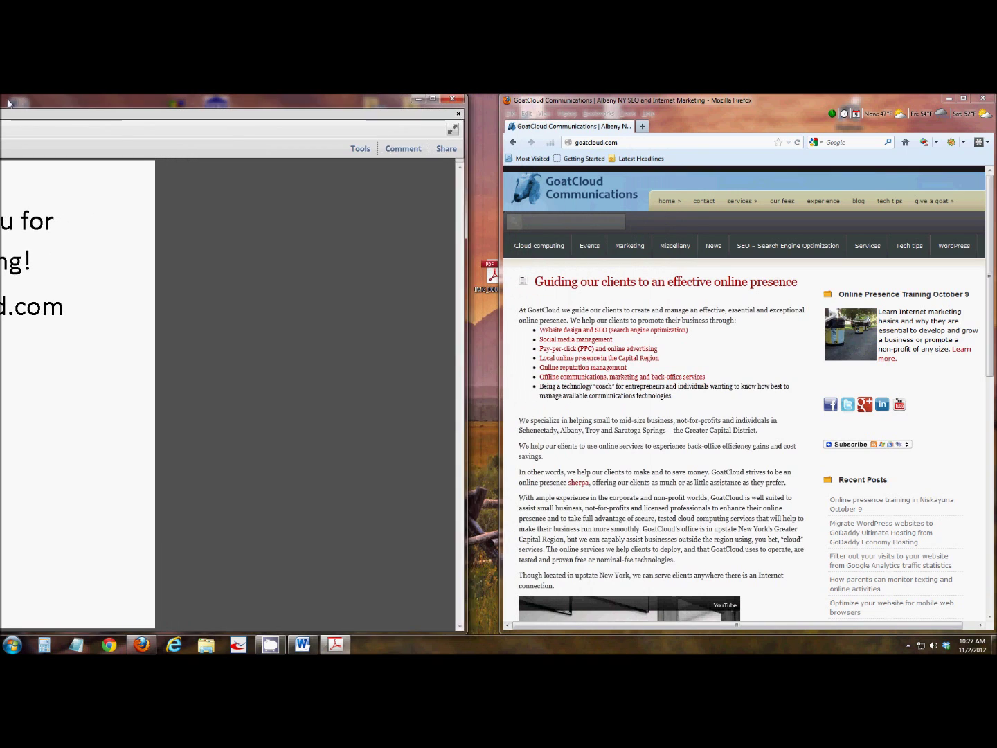